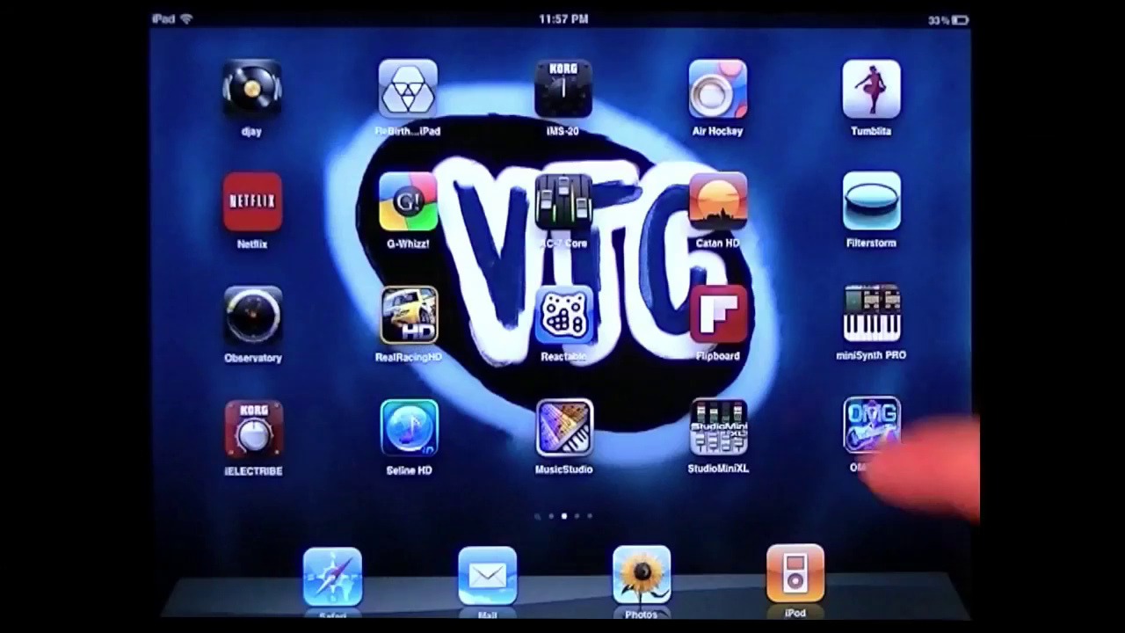
Step: Launch AC-7 Core and cycle its mode past MOTU DP, Sonar, Reaper, StudioOne and Tracktion to Final Cut Mode
left_click(562, 203)
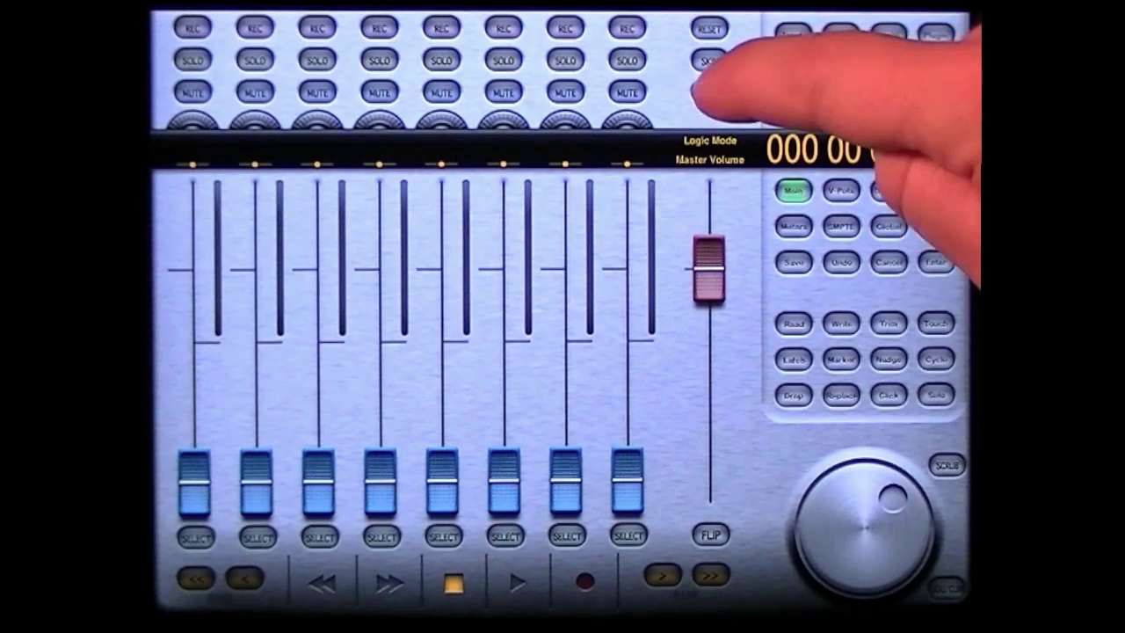
left_click(710, 91)
left_click(710, 91)
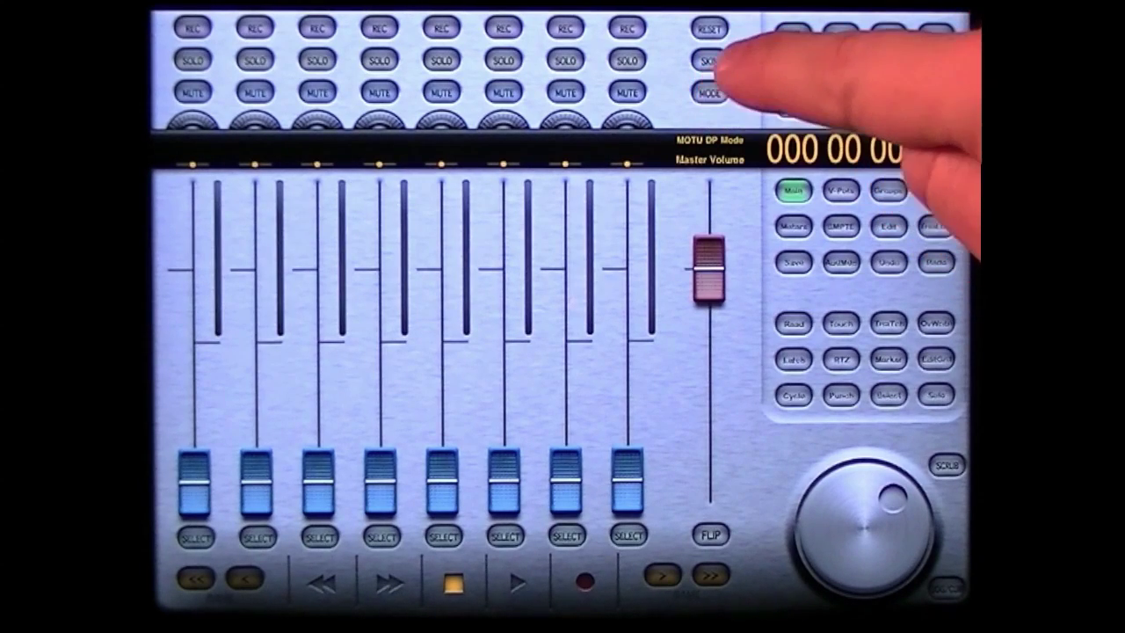
left_click(709, 92)
left_click(710, 92)
left_click(710, 91)
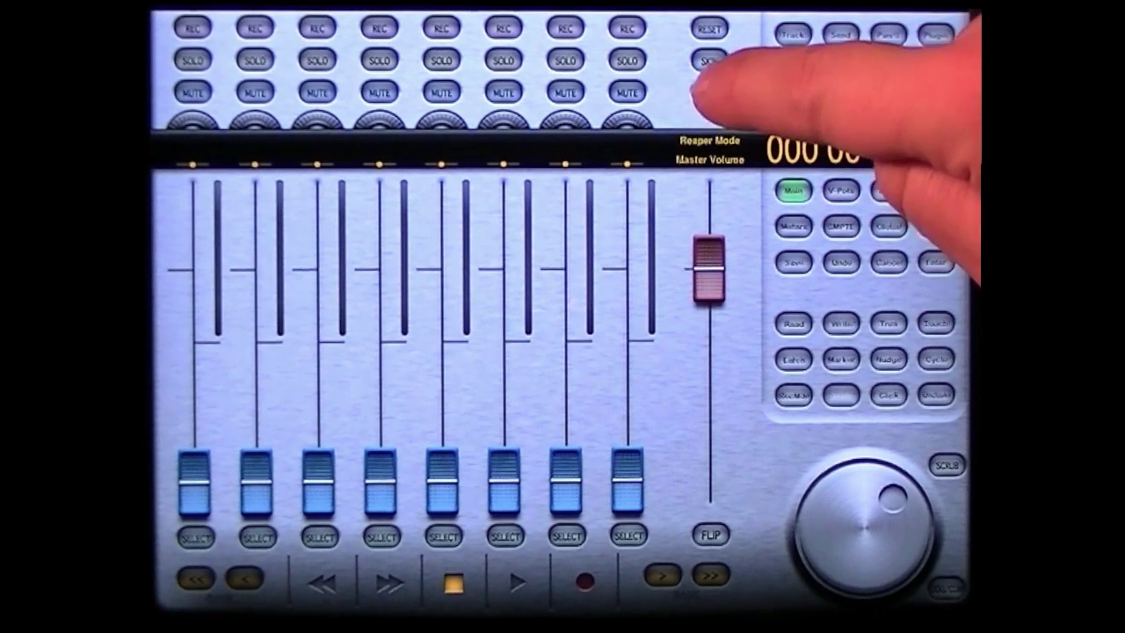
left_click(710, 91)
left_click(710, 92)
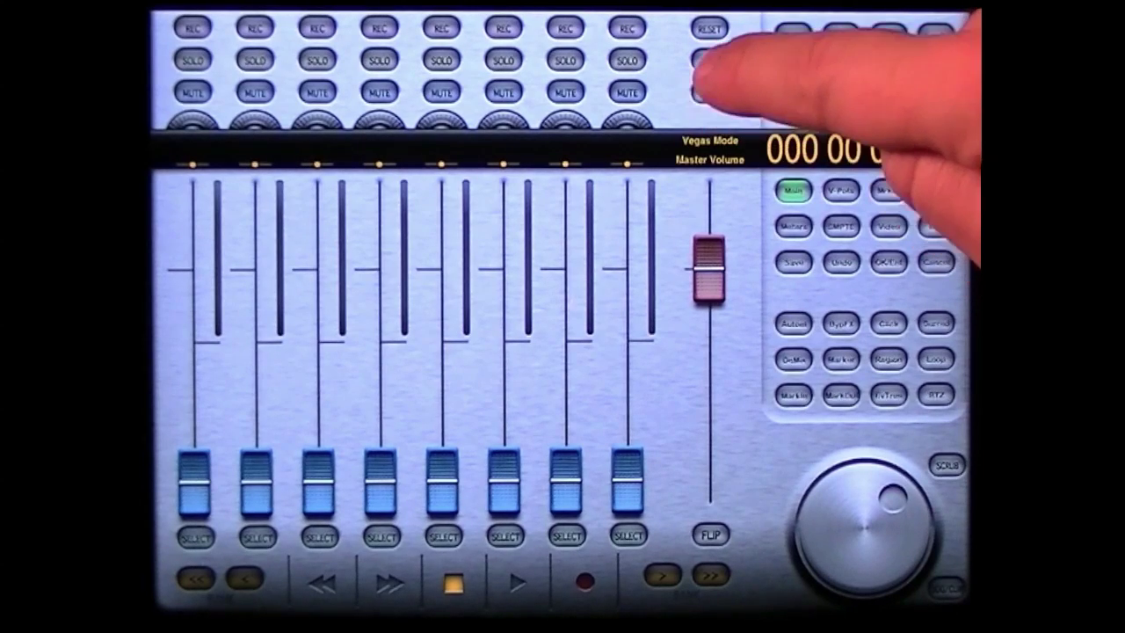
left_click(710, 92)
left_click(709, 91)
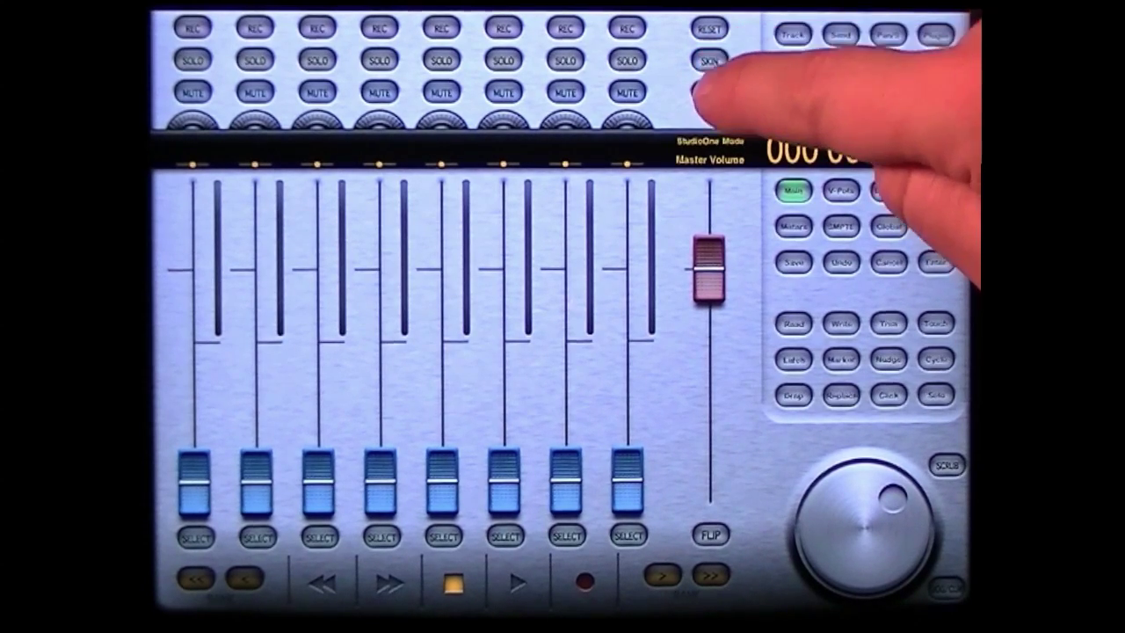
left_click(709, 92)
left_click(710, 92)
left_click(709, 91)
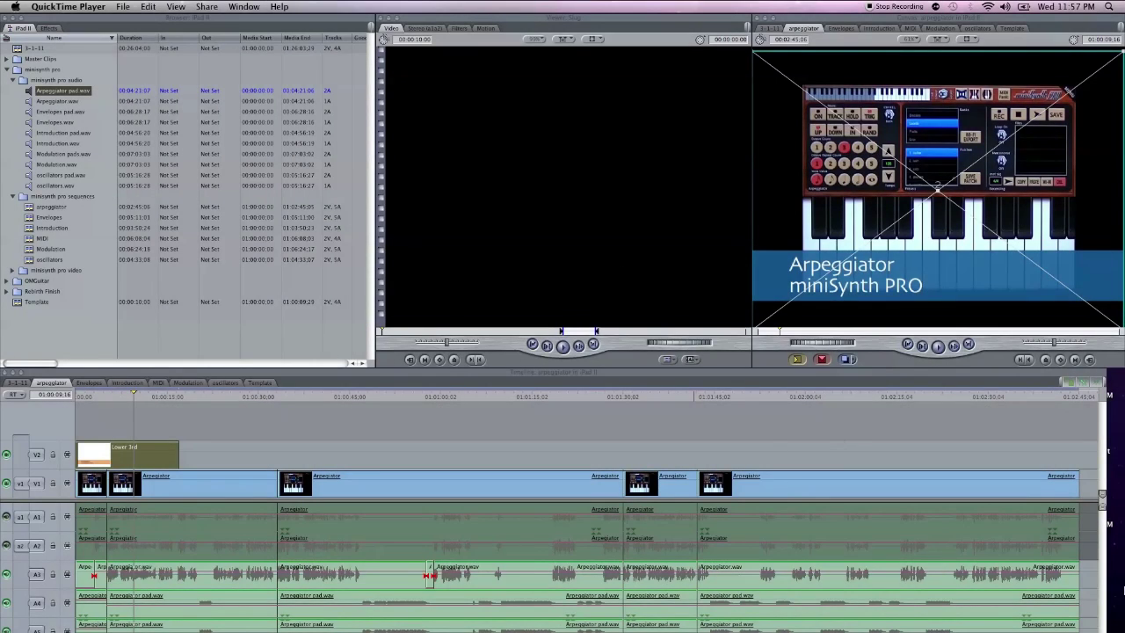
Step: Launch Audio MIDI Setup from the Utilities folder in the Dock's Applications stack
mouse_move(1121, 572)
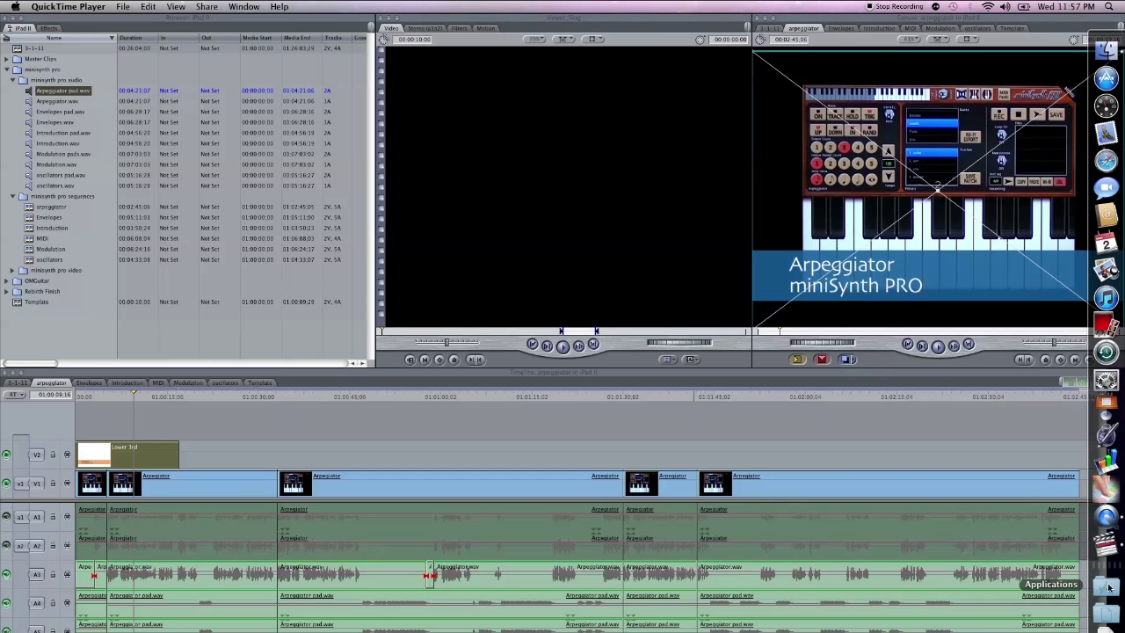
left_click(1108, 587)
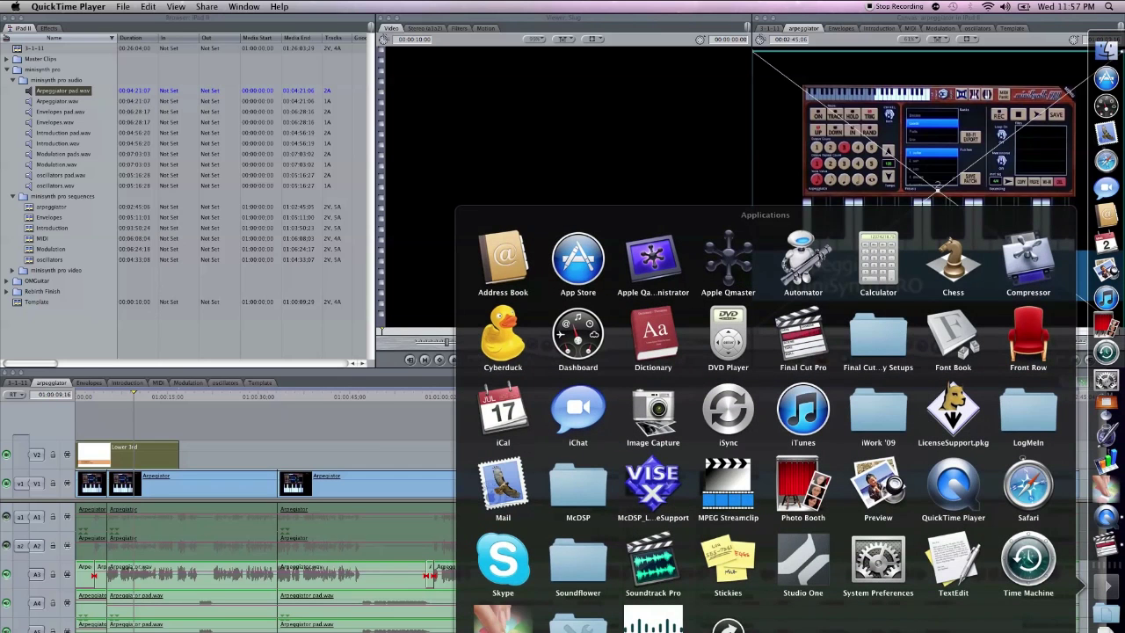
left_click(578, 622)
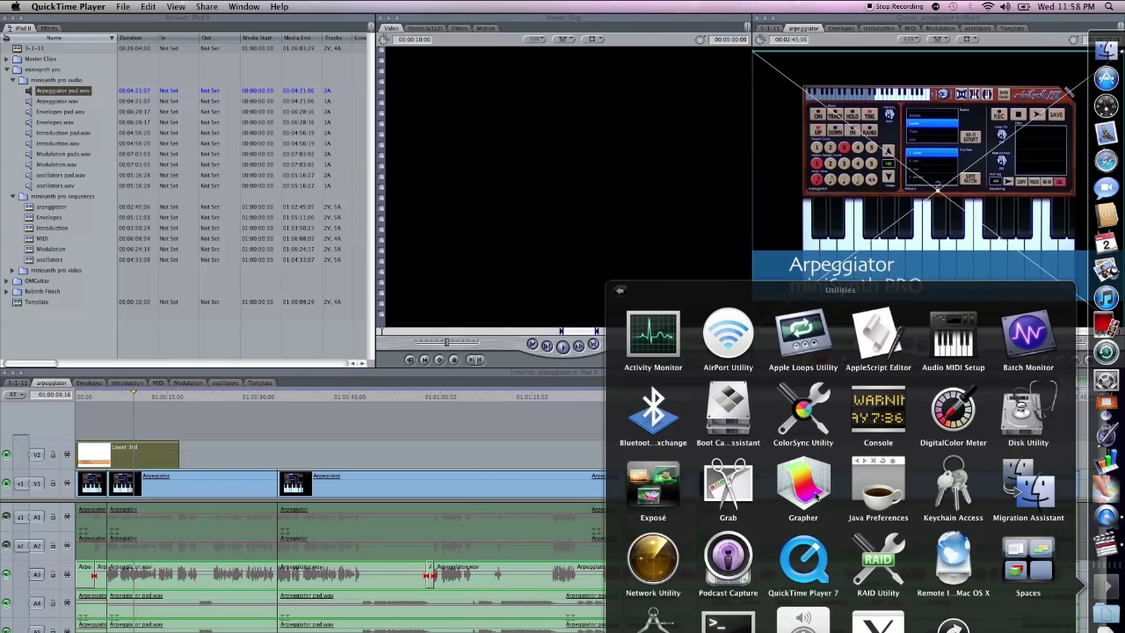
left_click(948, 354)
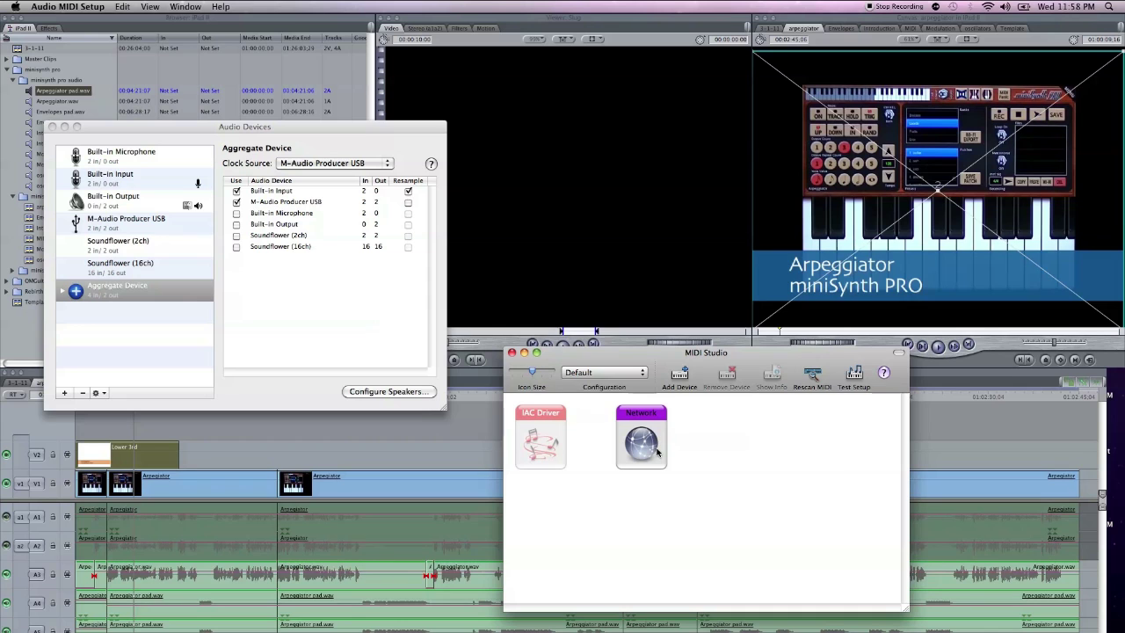
Step: Connect the iPad to network MIDI Session 1, then close the MIDI Network Setup and MIDI Studio windows
double_click(658, 452)
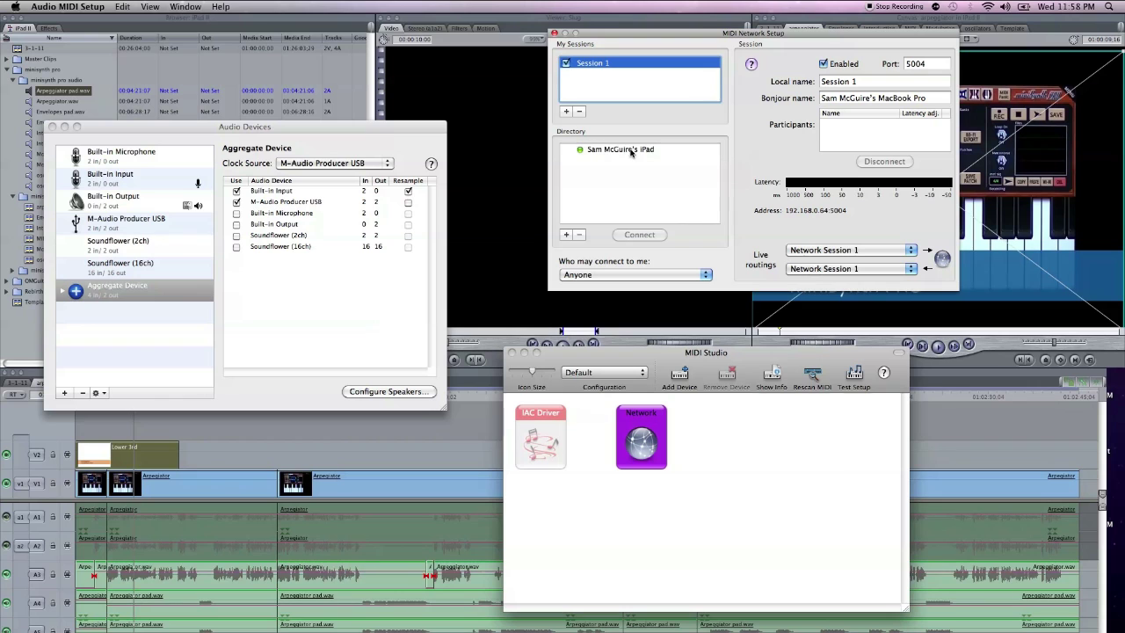
left_click(631, 151)
left_click(637, 236)
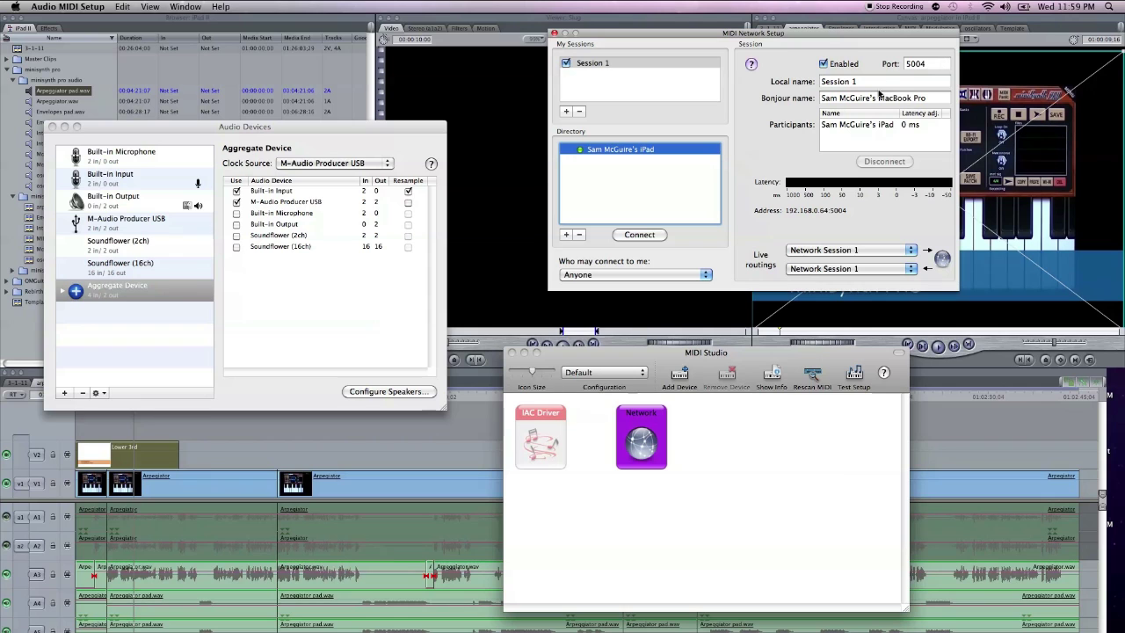
left_click(554, 33)
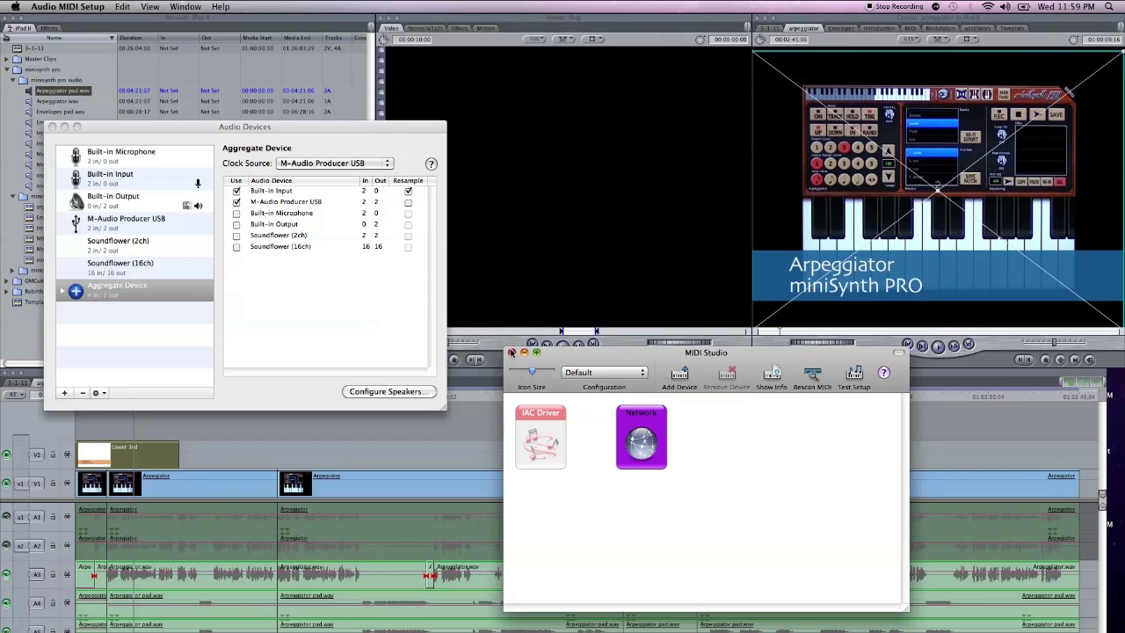
left_click(510, 352)
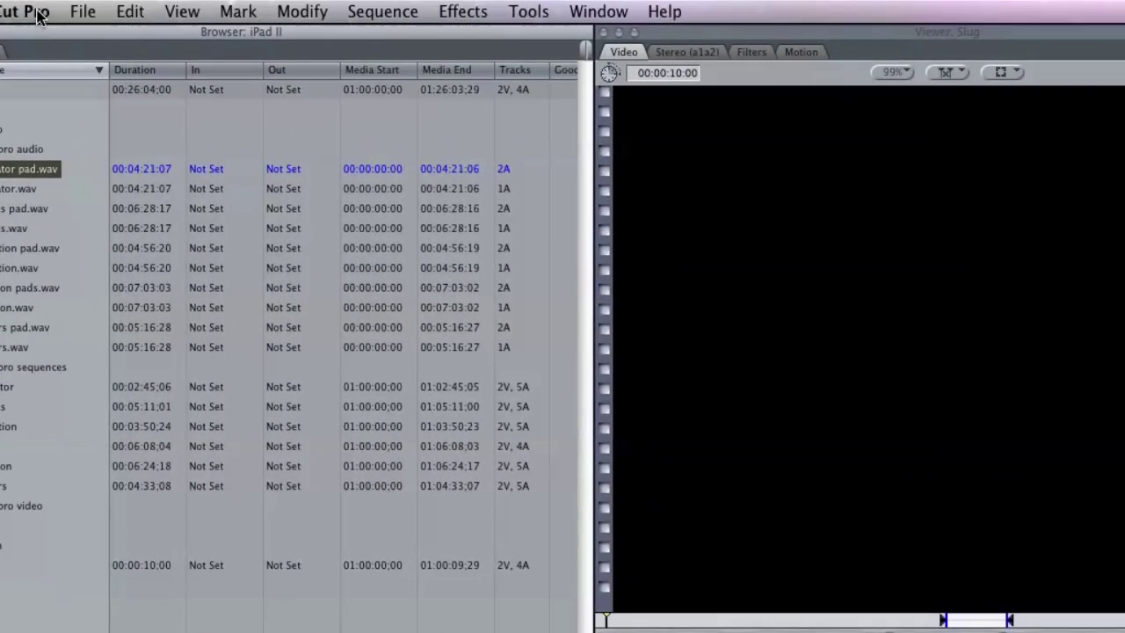
Step: Open the Control Surfaces settings and set the surface family to Mackie
left_click(543, 9)
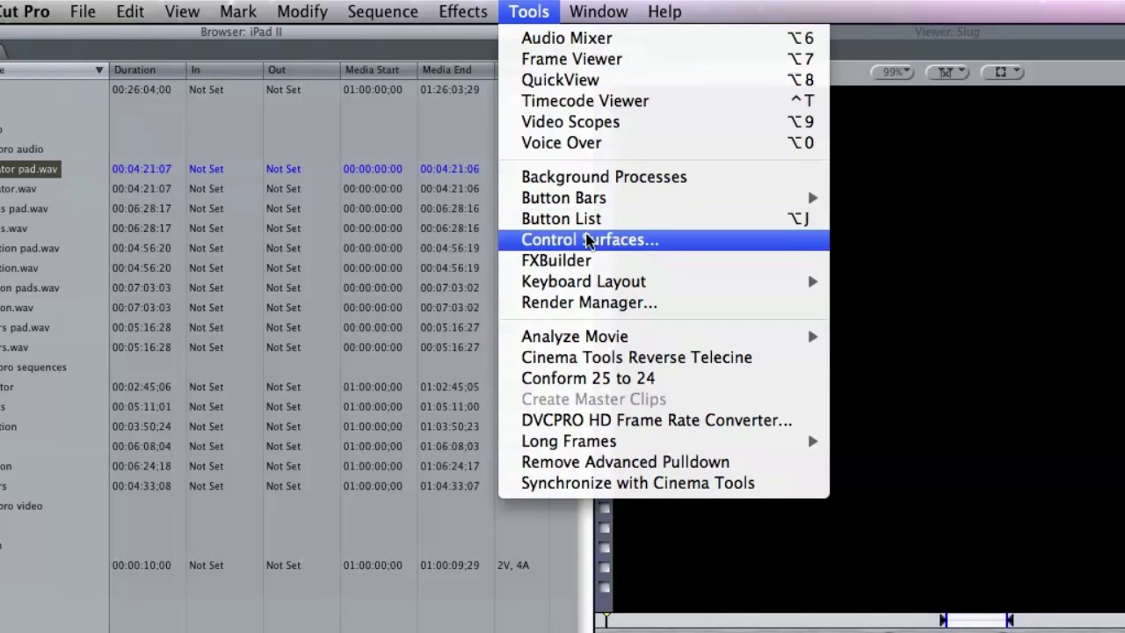
left_click(586, 239)
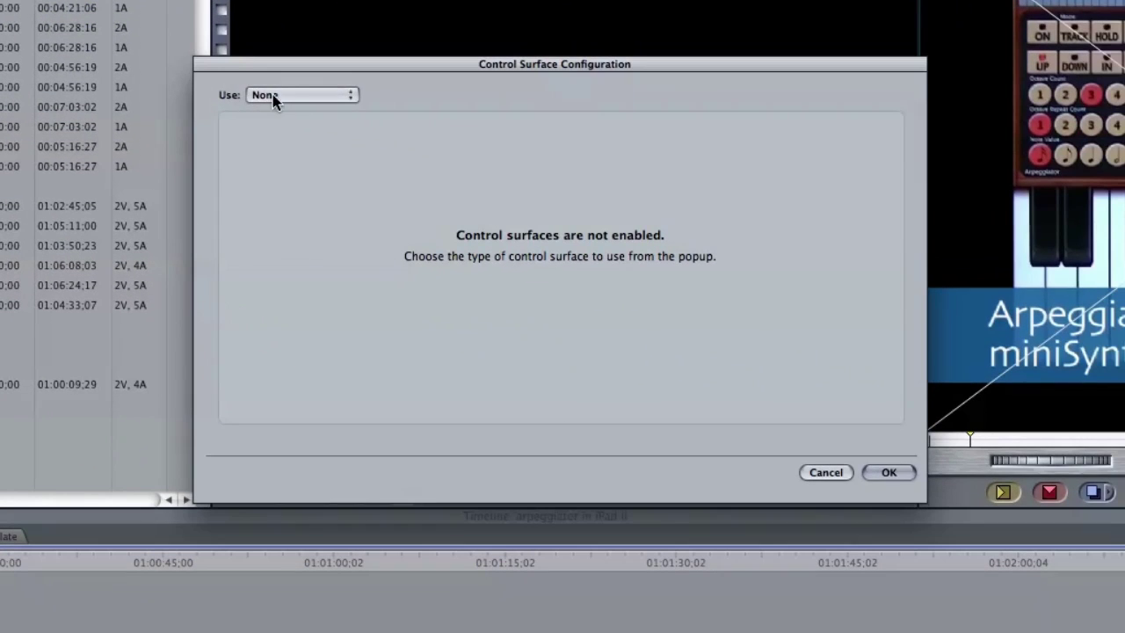
left_click(624, 257)
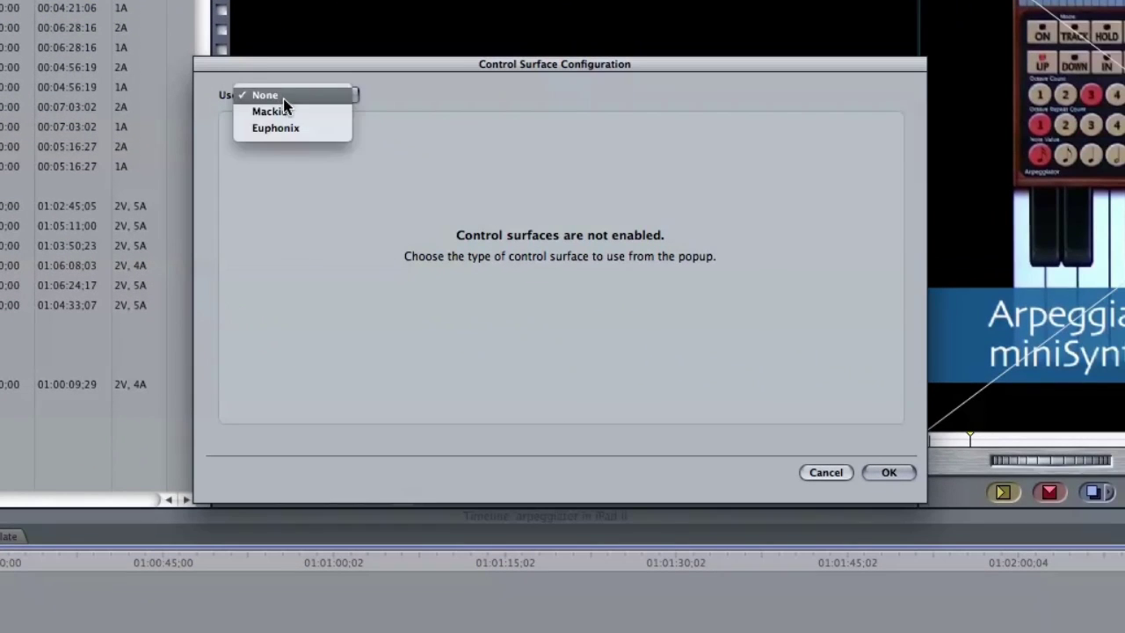
left_click(299, 116)
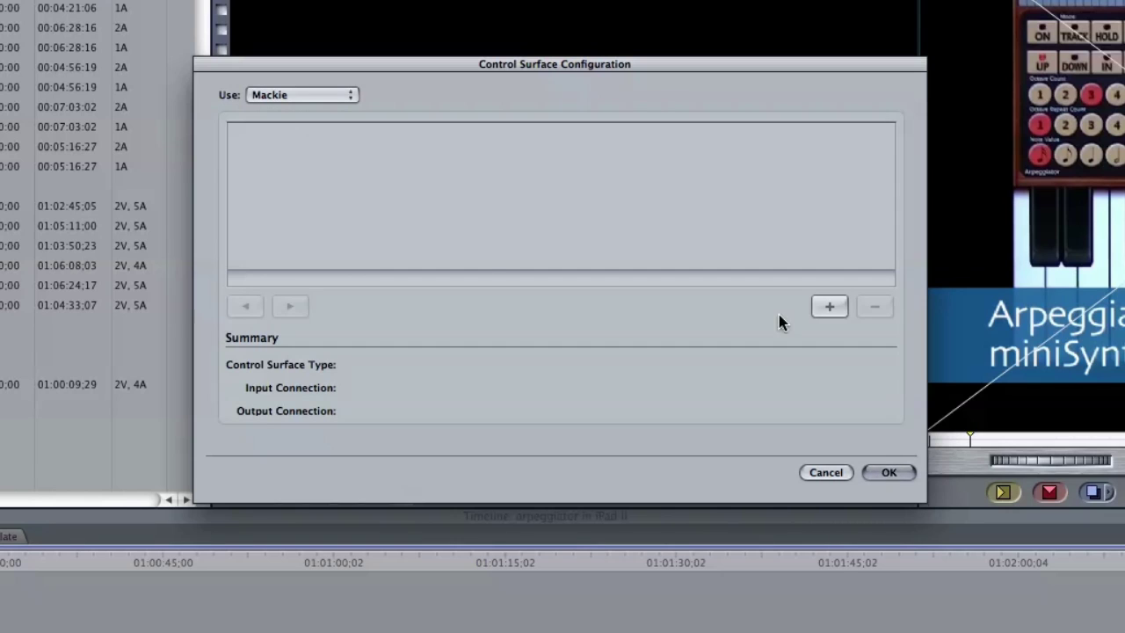
Step: Add a Mackie Control surface with Network – Session 1 as input and output, and apply it
left_click(826, 310)
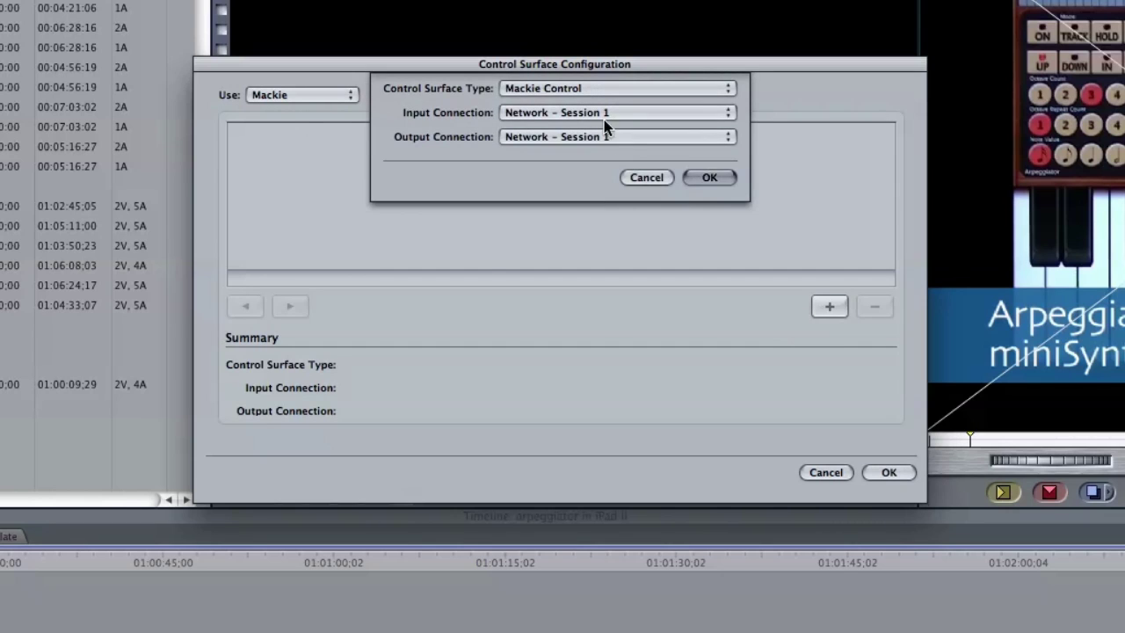
left_click(583, 89)
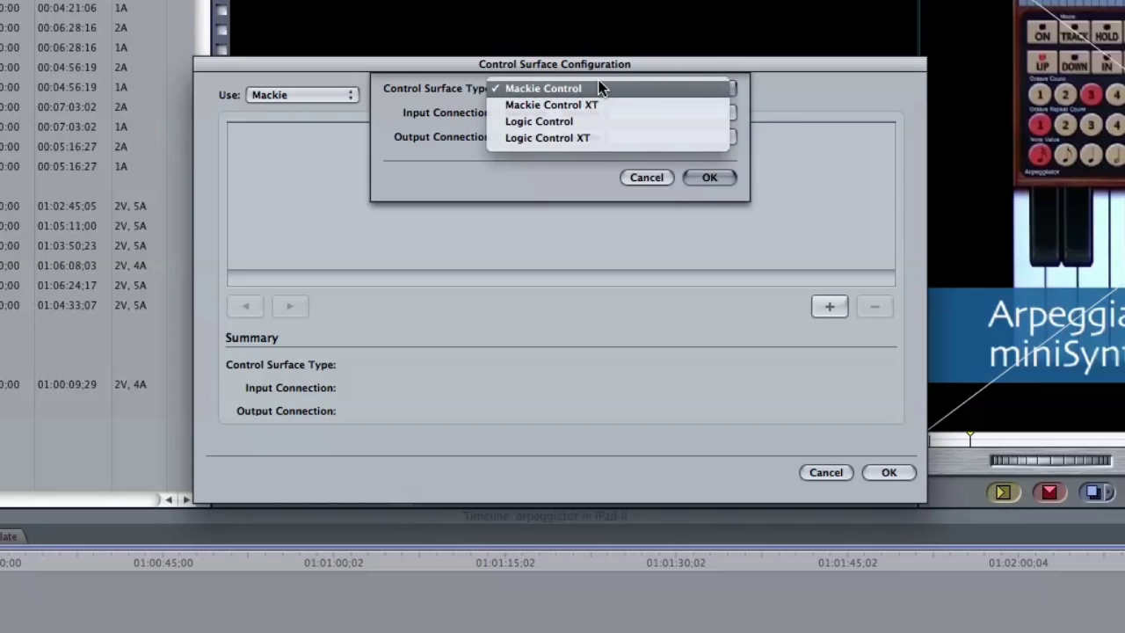
left_click(584, 89)
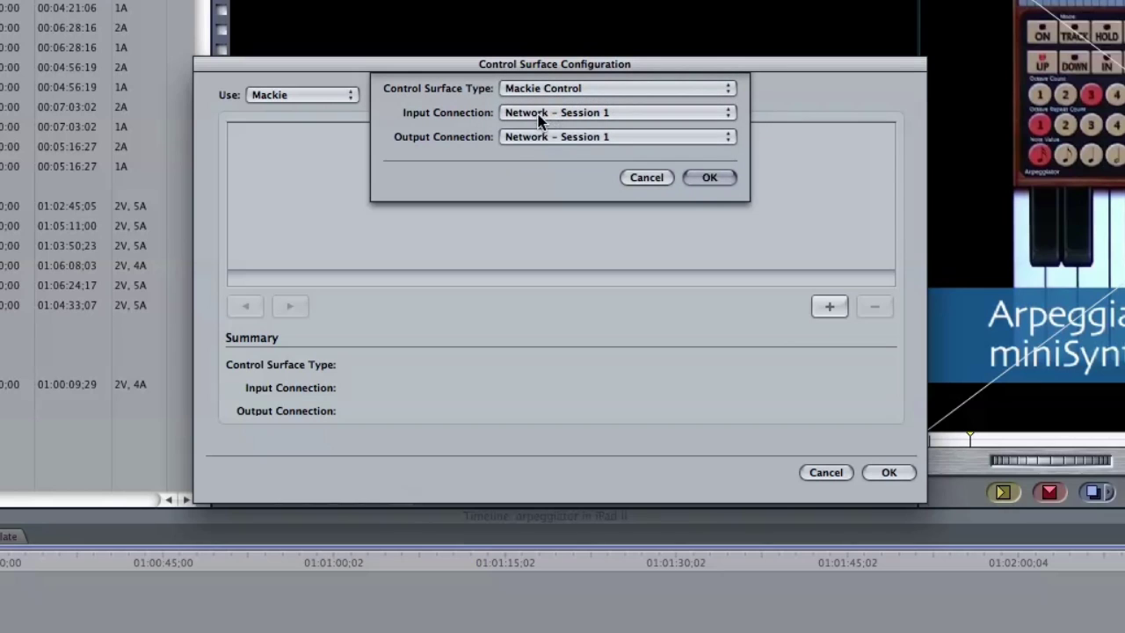
left_click(608, 114)
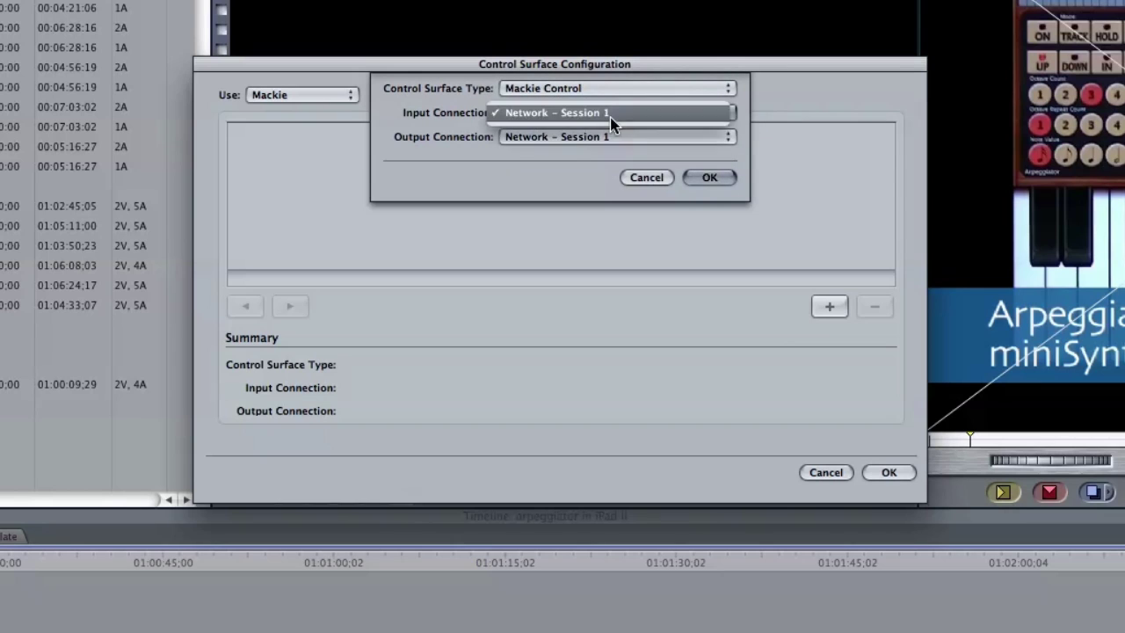
left_click(711, 151)
left_click(711, 177)
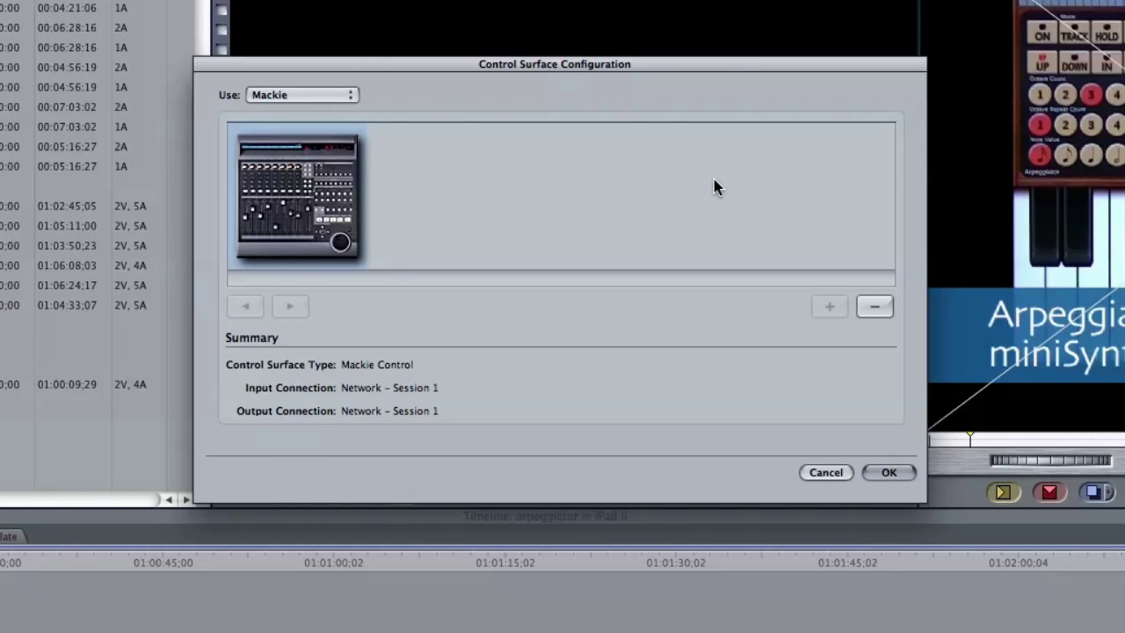
left_click(888, 475)
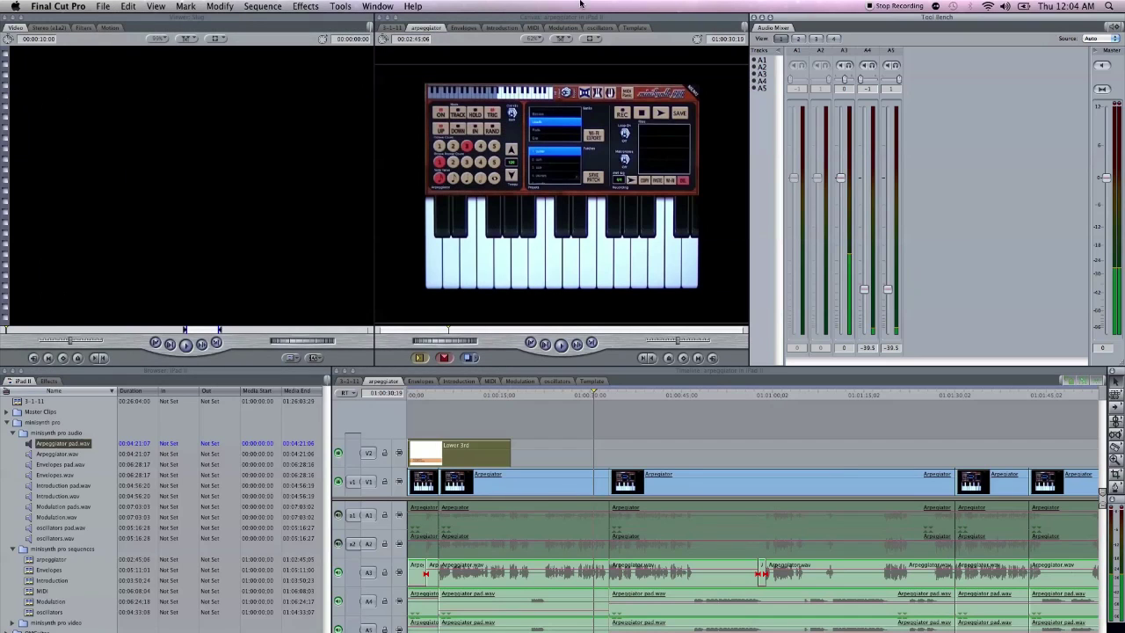
Step: Switch to the Standard window arrangement and move the playhead back to about 01:00:29:04
left_click(314, 5)
mouse_move(380, 5)
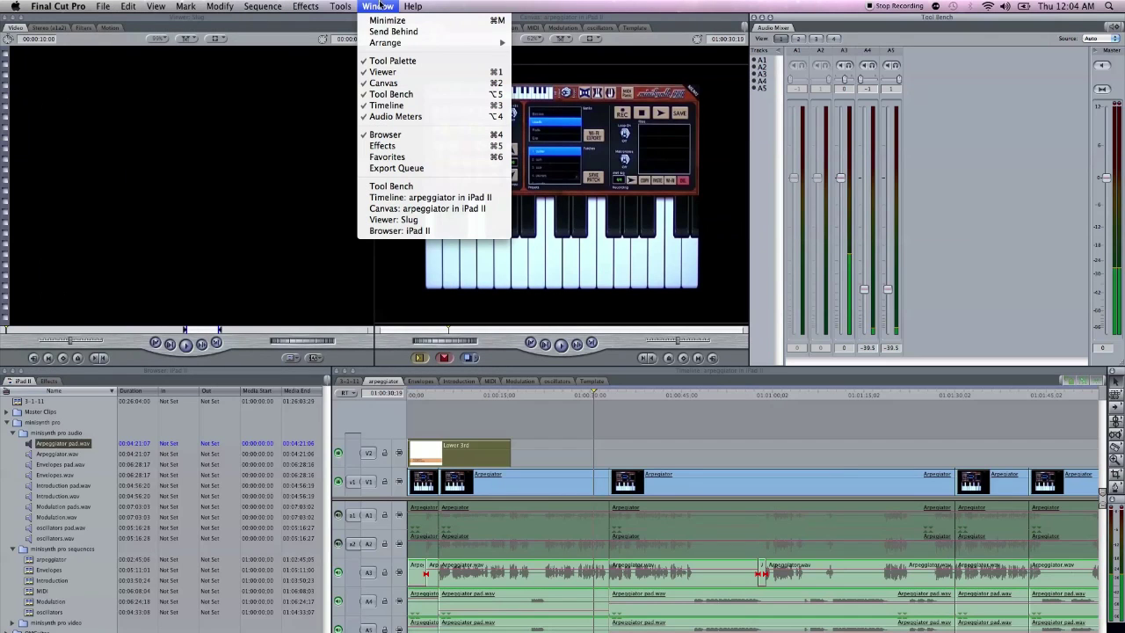
mouse_move(394, 42)
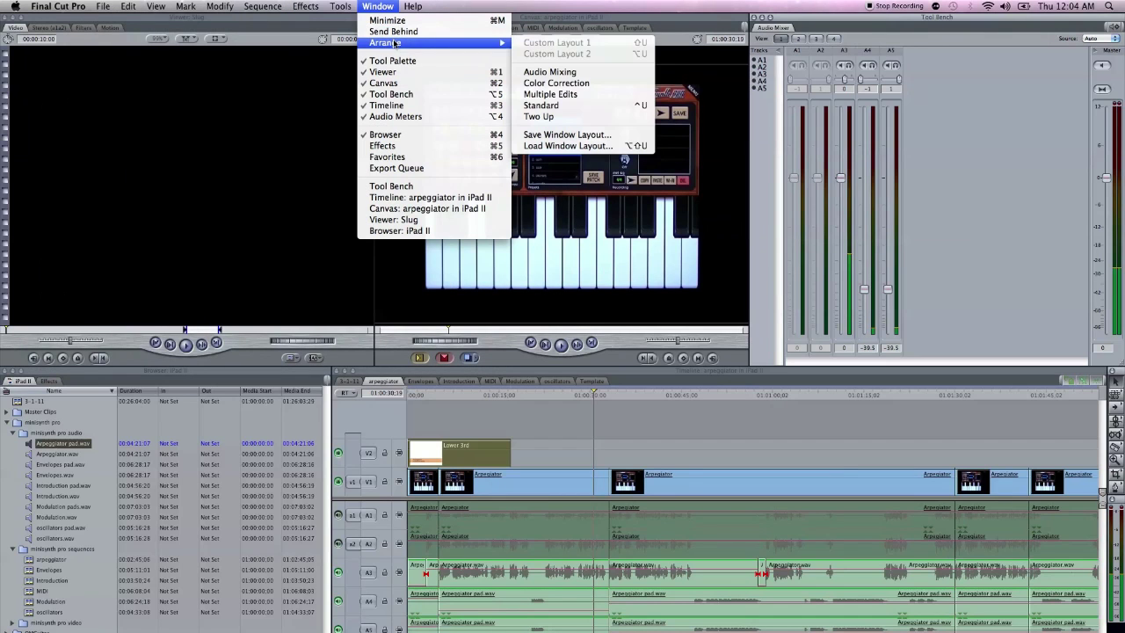
left_click(569, 106)
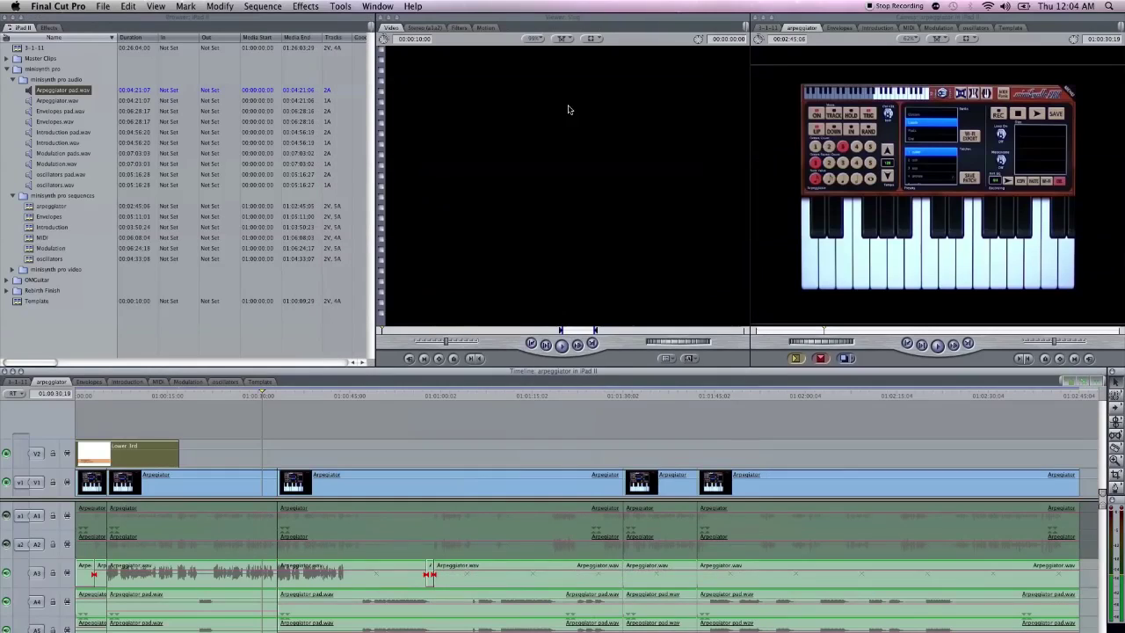
left_click(252, 396)
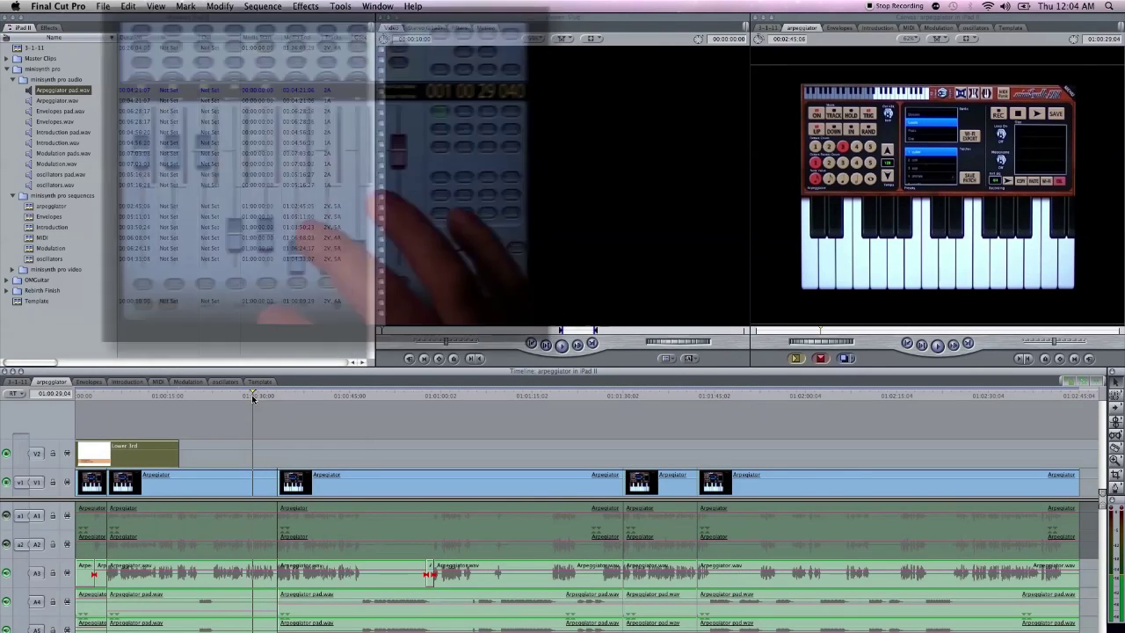
Step: Play the sequence, stopping with the playhead around 01:00:31:14
key("space")
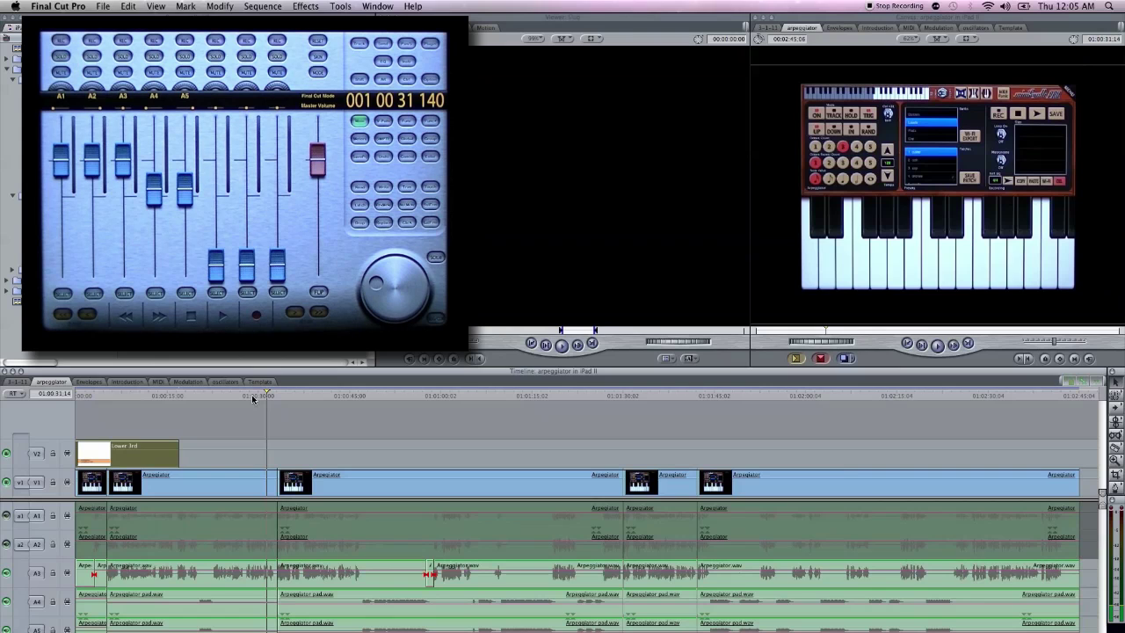
left_click(350, 486)
key("Delete")
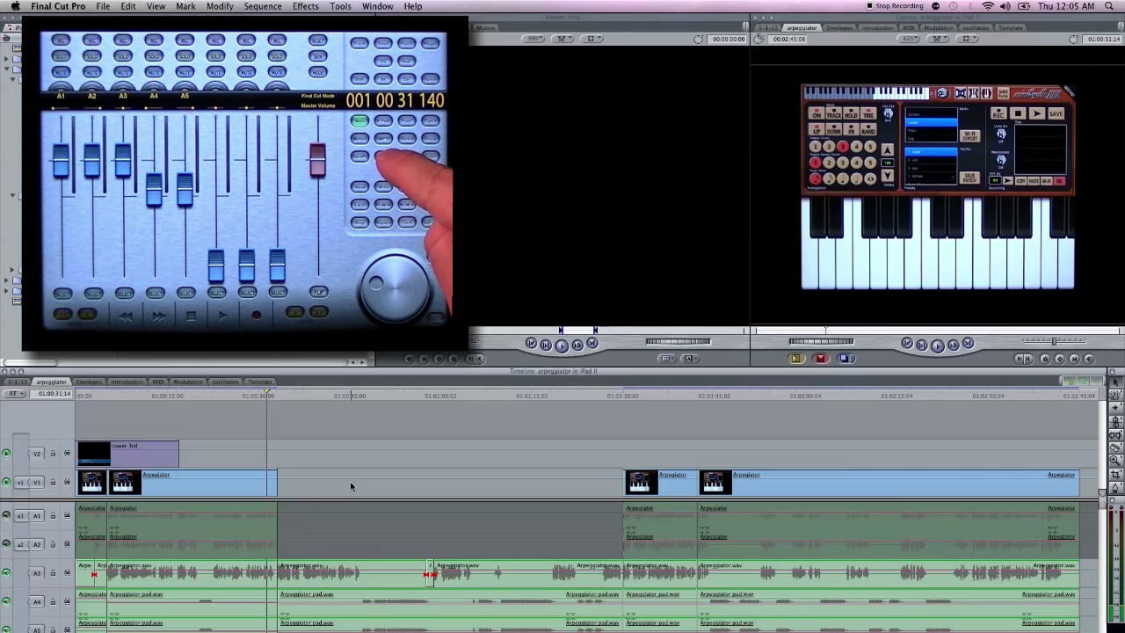
key("super+z")
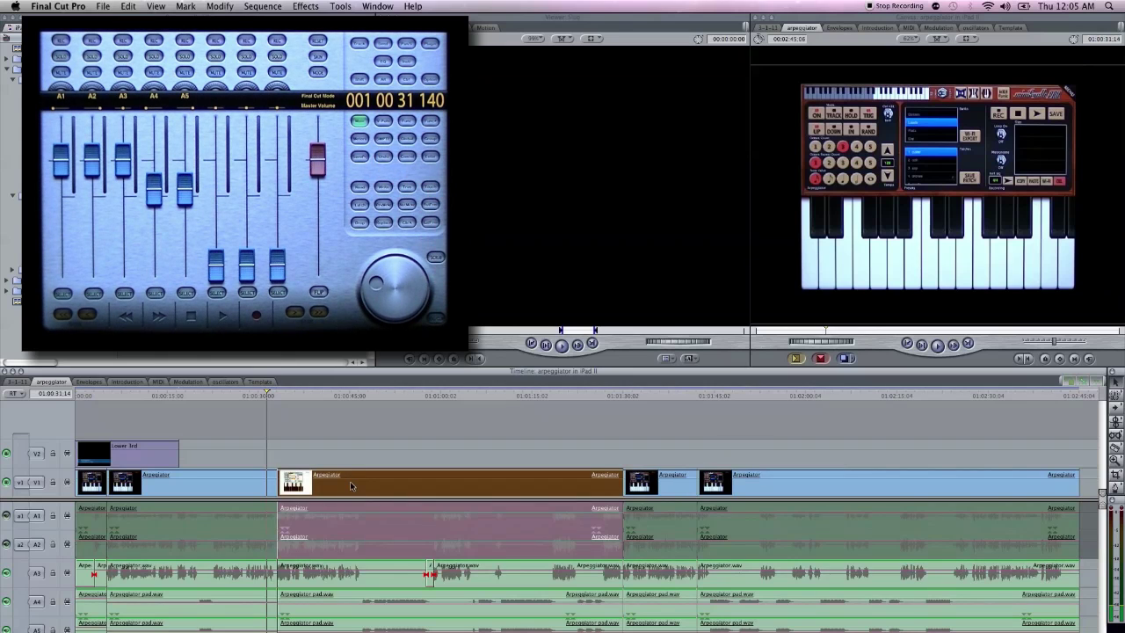